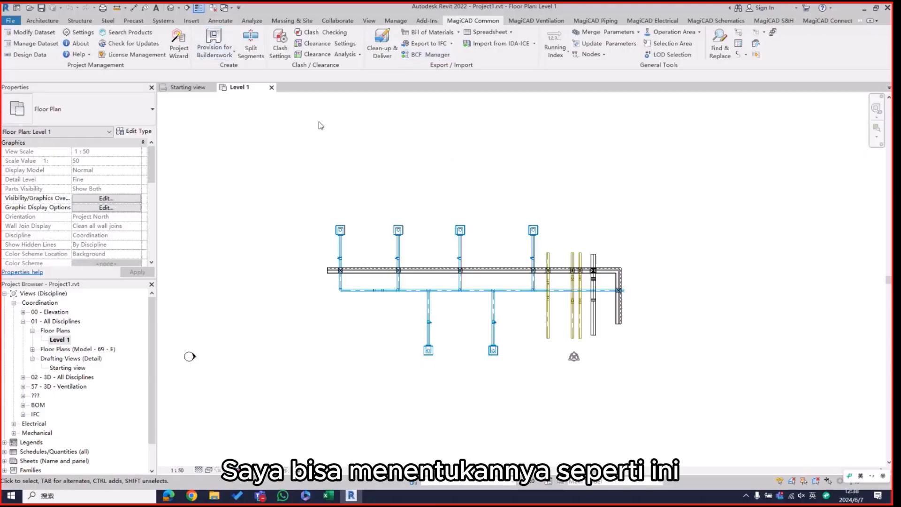
# - Set the flow of all DKZ+SKDM air terminals visible in the Level 1 view to 100 L/s
pyautogui.click(341, 230)
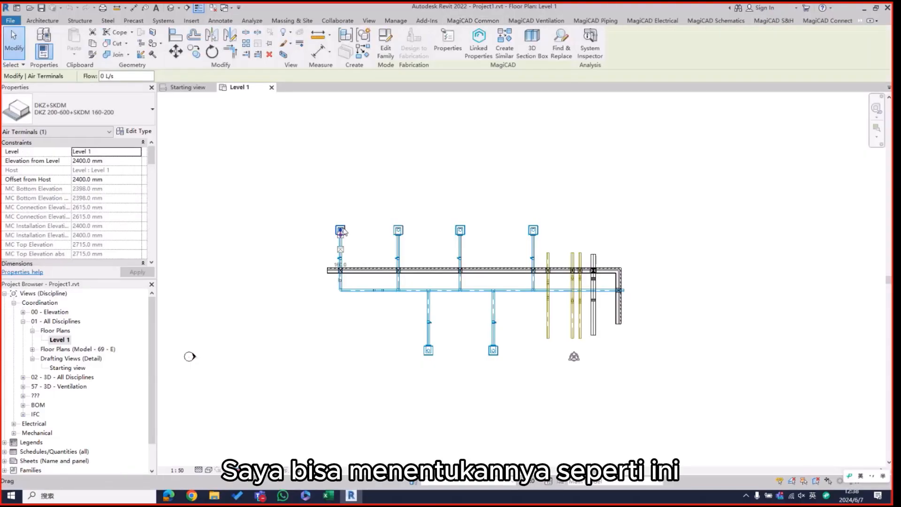
pyautogui.rightClick(343, 228)
pyautogui.moveTo(412, 359)
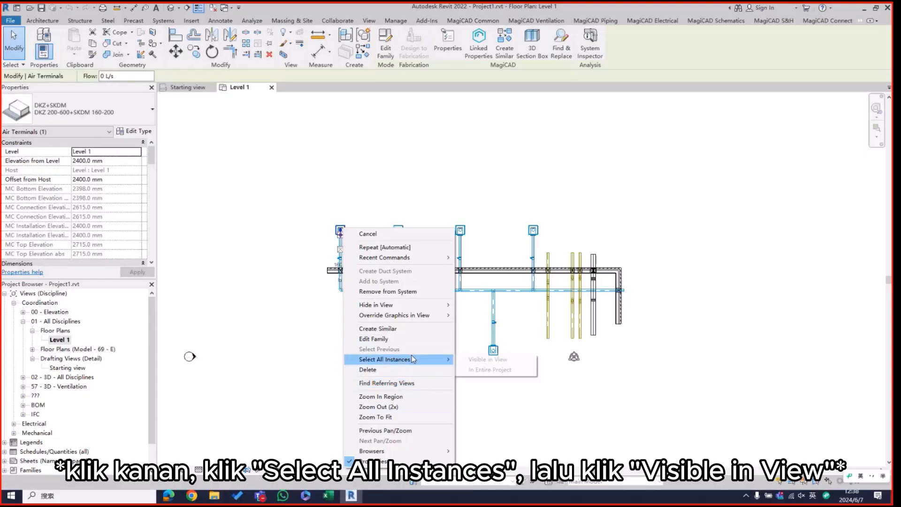
pyautogui.click(488, 359)
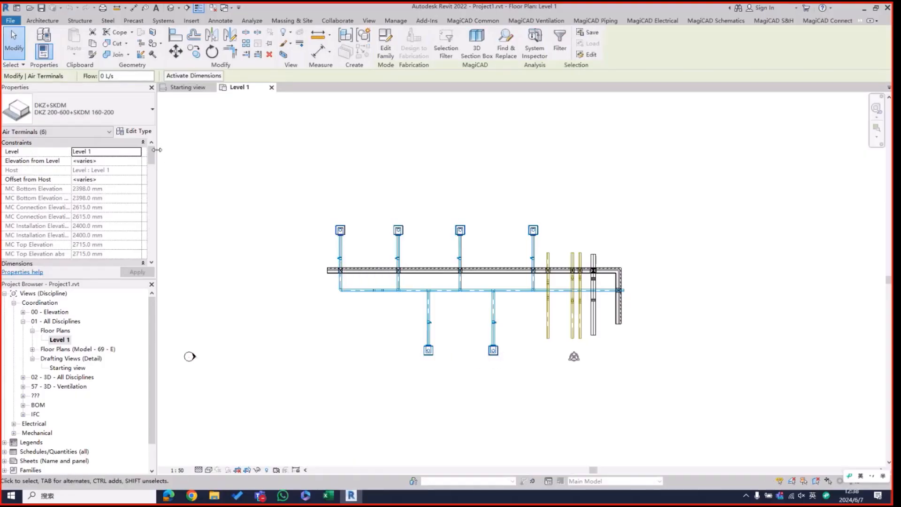
pyautogui.moveTo(152, 155); pyautogui.dragTo(152, 207)
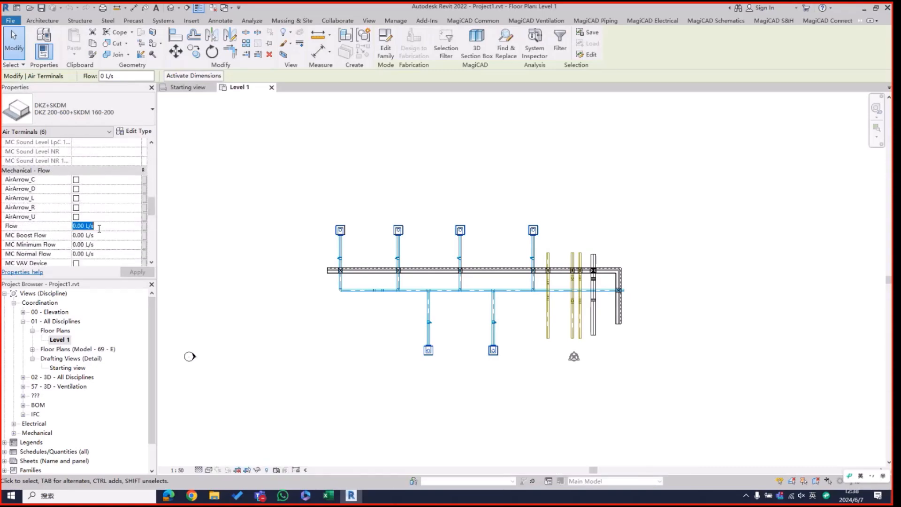
pyautogui.click(82, 226)
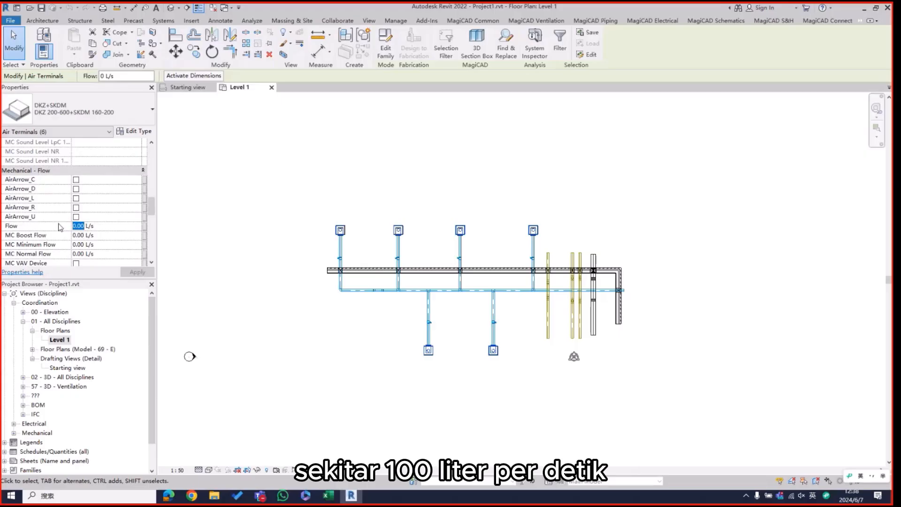
pyautogui.write('100')
pyautogui.press('Return')
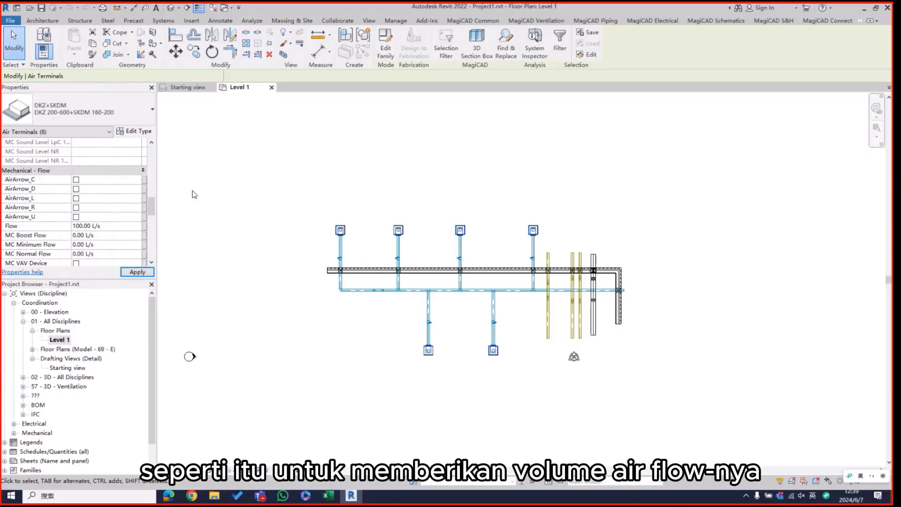
pyautogui.click(346, 183)
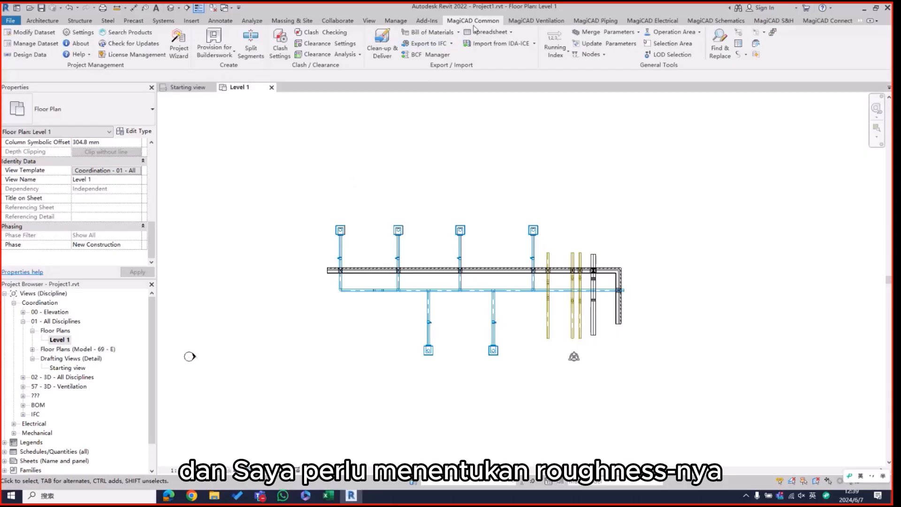
# - Check the circular duct series' material, roughness and sizes in the Duct Series Updater, leaving them as they are
pyautogui.click(536, 20)
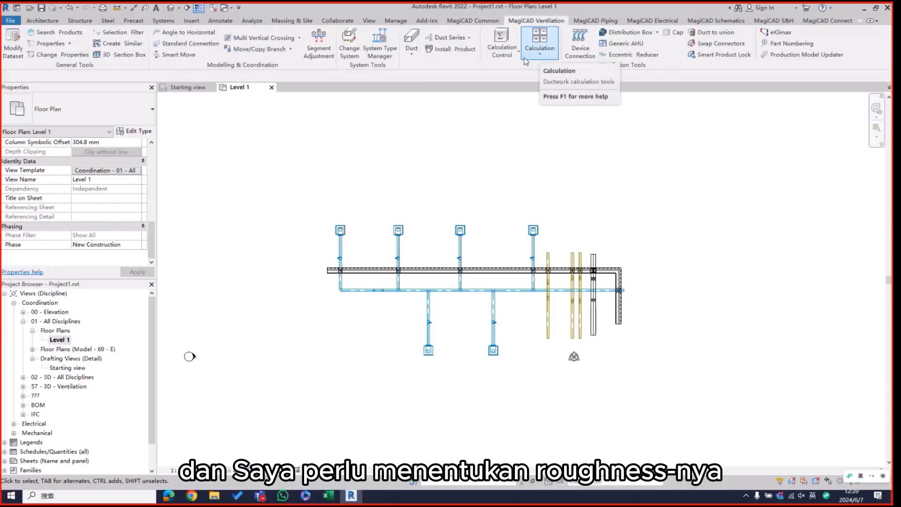
pyautogui.click(506, 55)
pyautogui.click(547, 53)
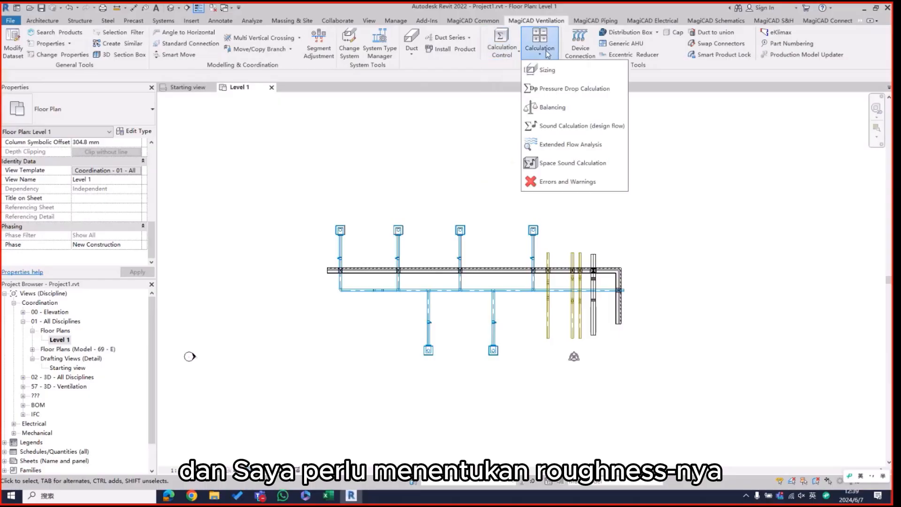
pyautogui.click(451, 37)
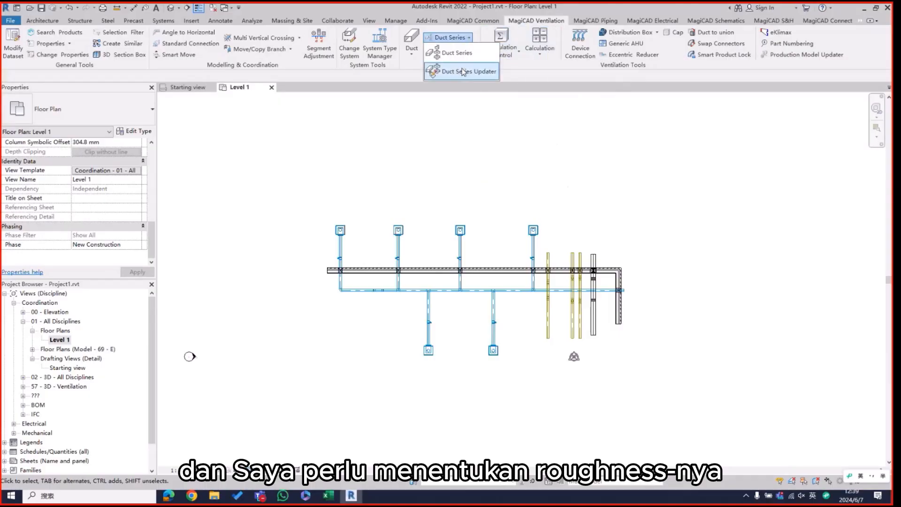
pyautogui.click(462, 68)
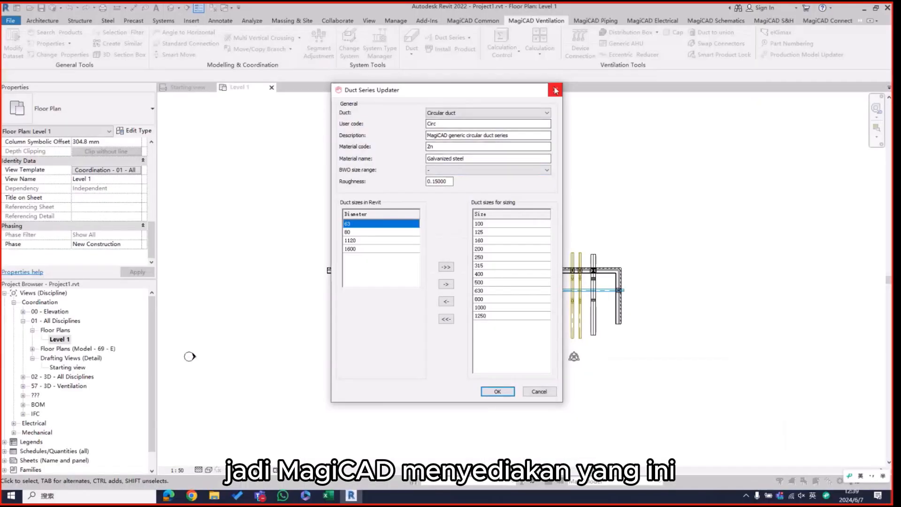
pyautogui.click(742, 32)
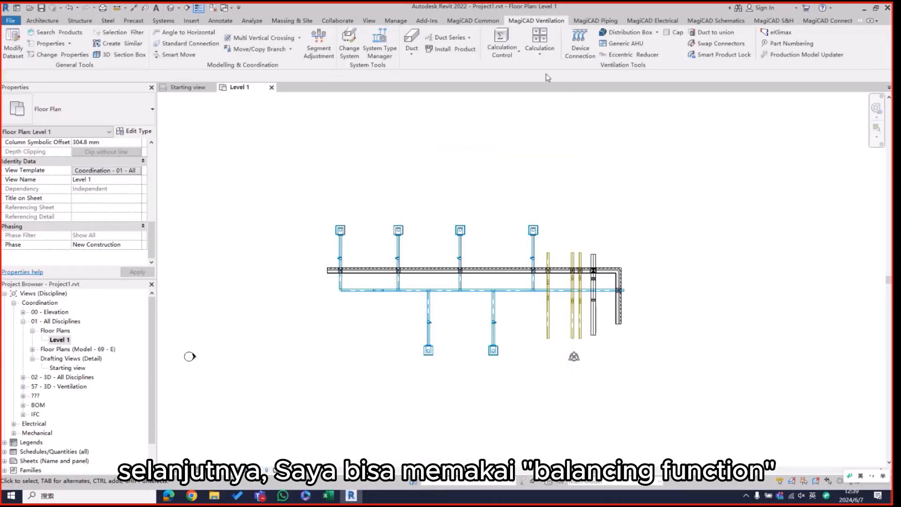
# - Run the ductwork balancing calculation for the network with the default balancing method, balancing to minimum pressure
pyautogui.click(541, 52)
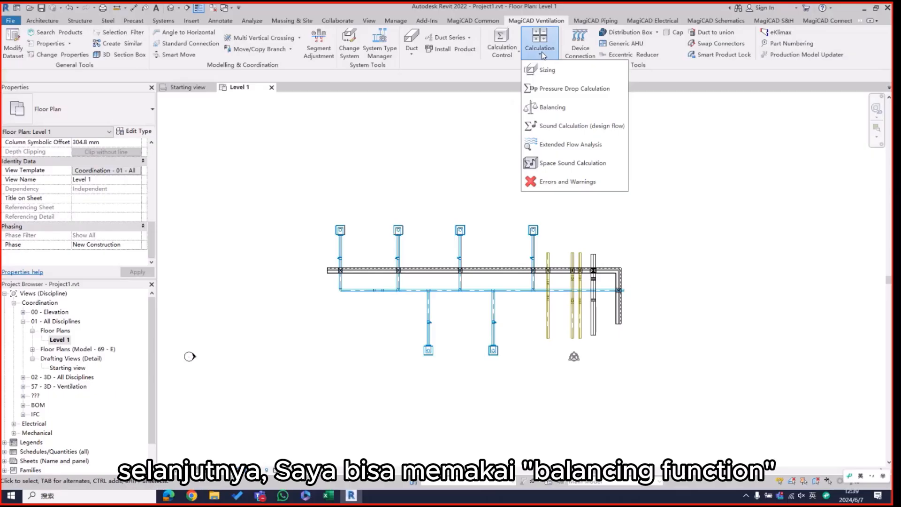
pyautogui.click(544, 104)
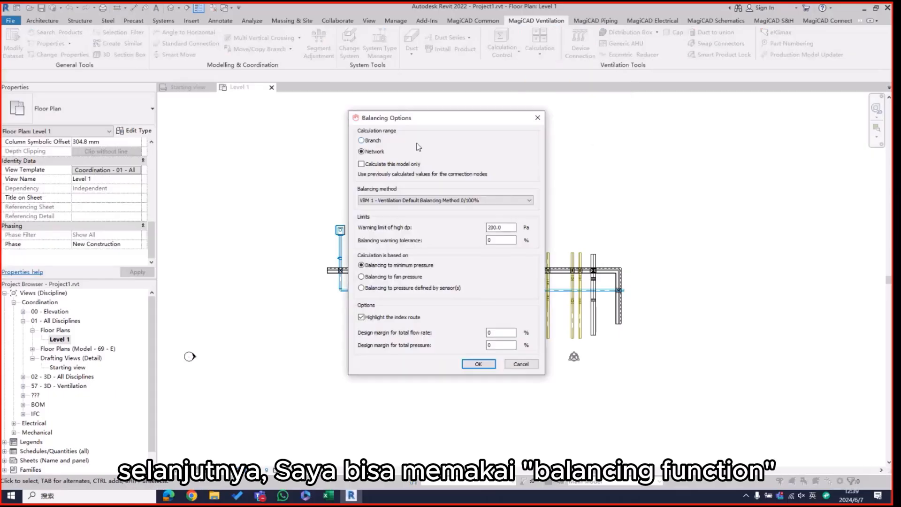
pyautogui.click(475, 365)
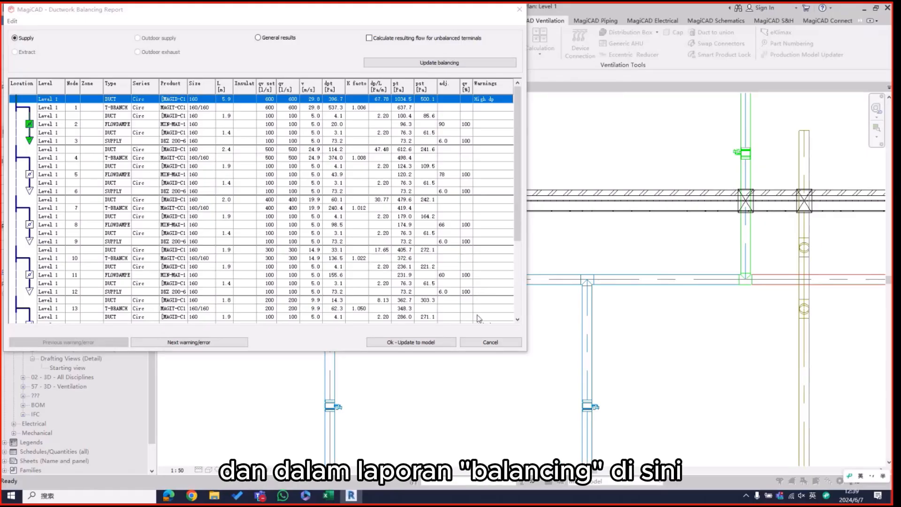
# - Examine the product diagram of the flow damper at node 2 from the balancing report
pyautogui.click(442, 125)
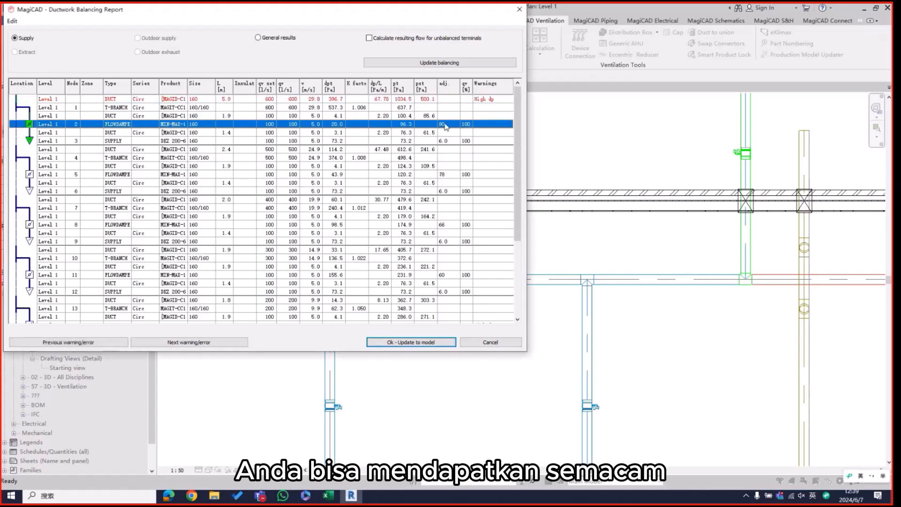
pyautogui.rightClick(446, 125)
pyautogui.click(462, 157)
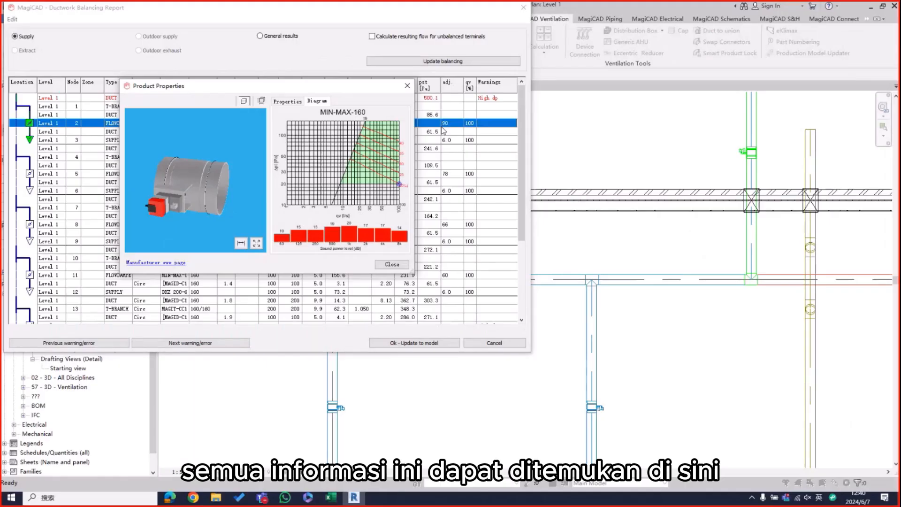
pyautogui.click(618, 47)
# - Examine the product diagram of the node 8 flow damper and update the model with the balancing results
pyautogui.click(452, 225)
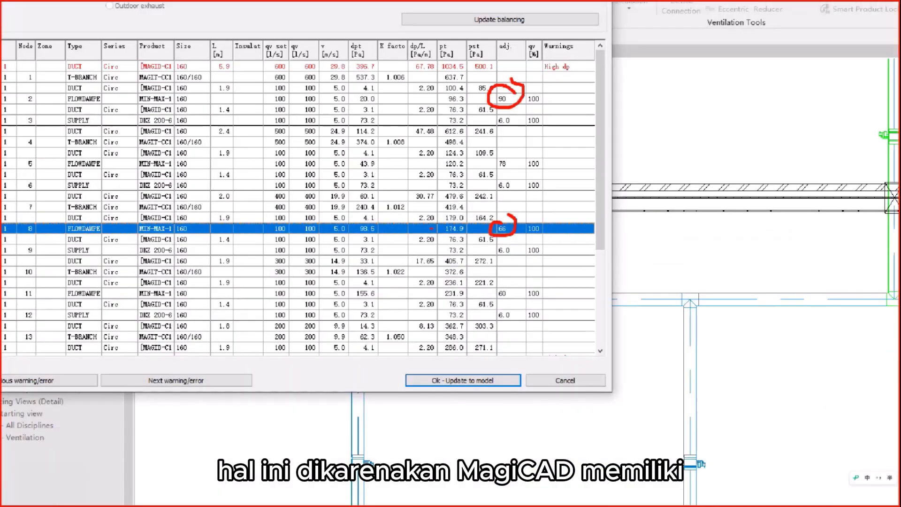
pyautogui.rightClick(506, 235)
pyautogui.click(392, 255)
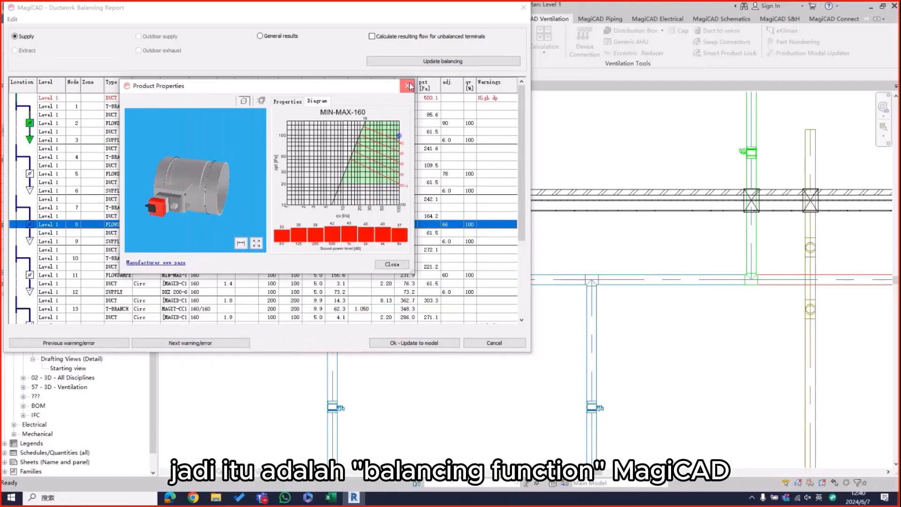
pyautogui.click(469, 53)
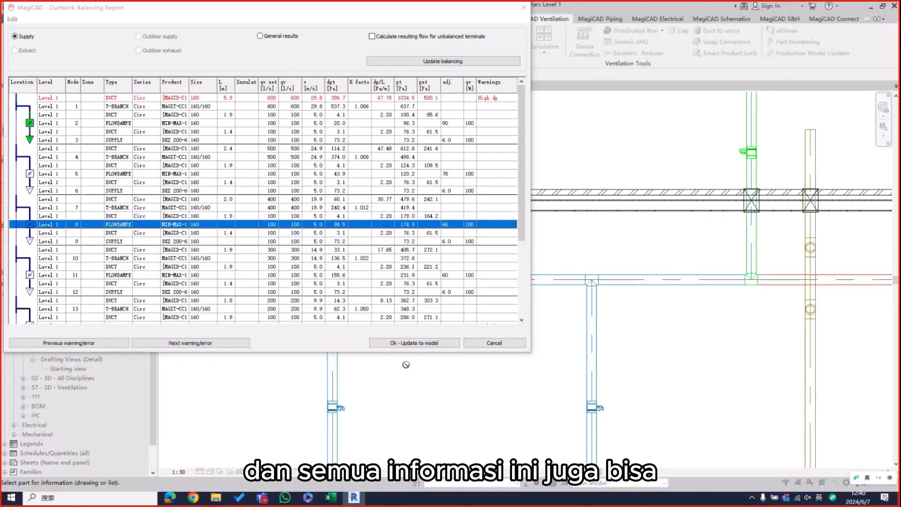
pyautogui.click(406, 346)
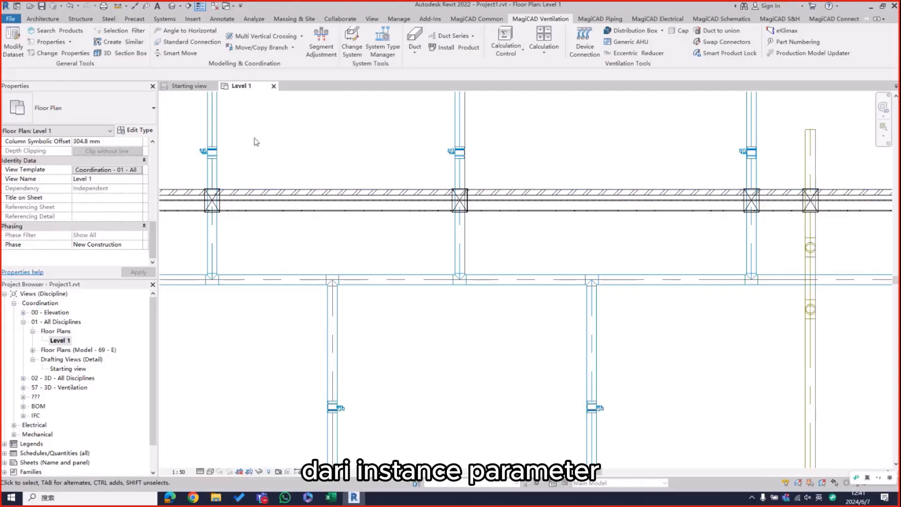
# - Inspect the adjustment value, flow, pressure and velocity parameters of the flow damper on the leftmost upper branch in view
pyautogui.click(212, 152)
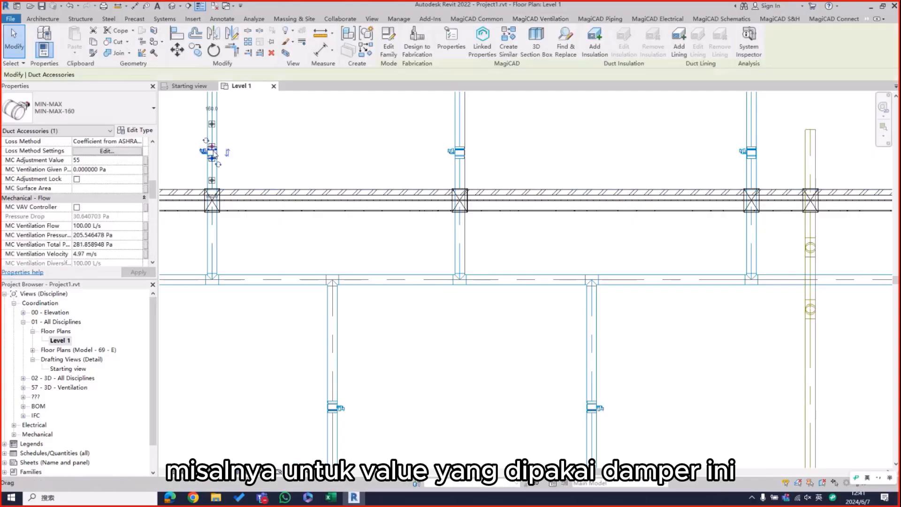
pyautogui.scroll(-1, 150, 187)
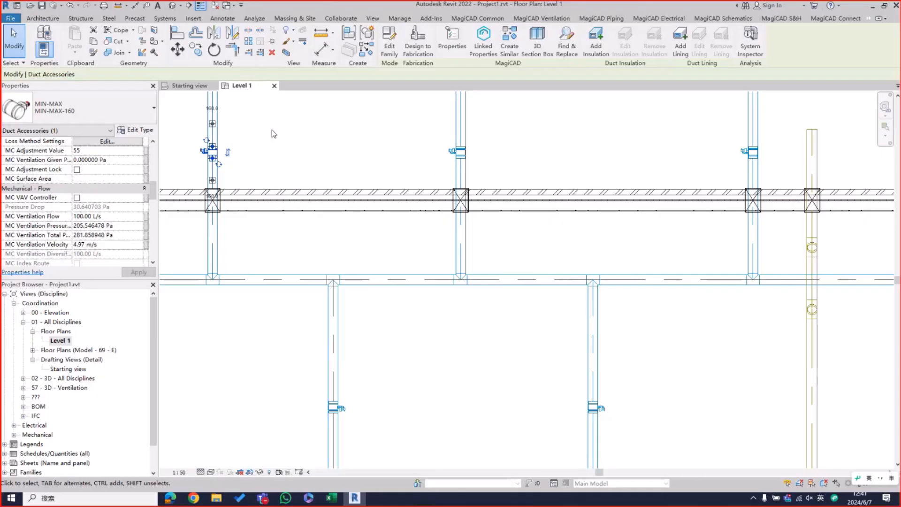
pyautogui.click(272, 130)
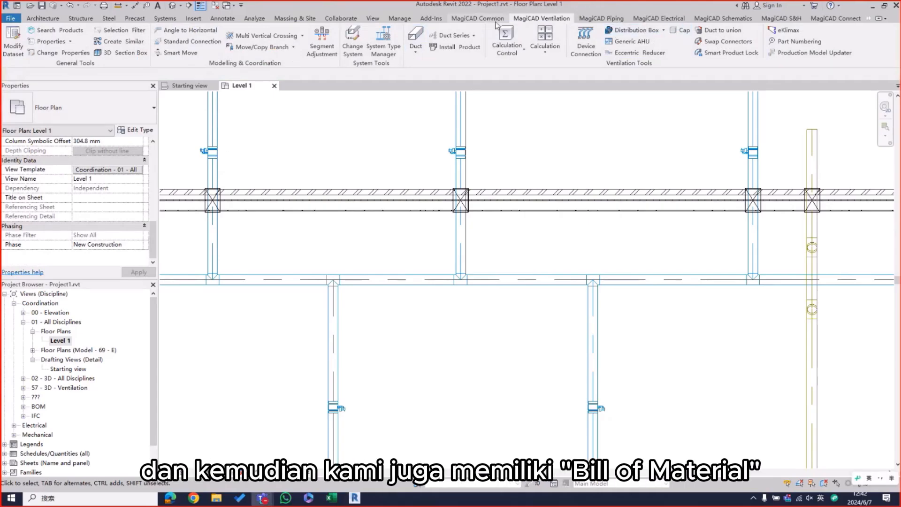
# - Generate a bill of materials for the current view using the Ventilation (All) report template
pyautogui.click(476, 18)
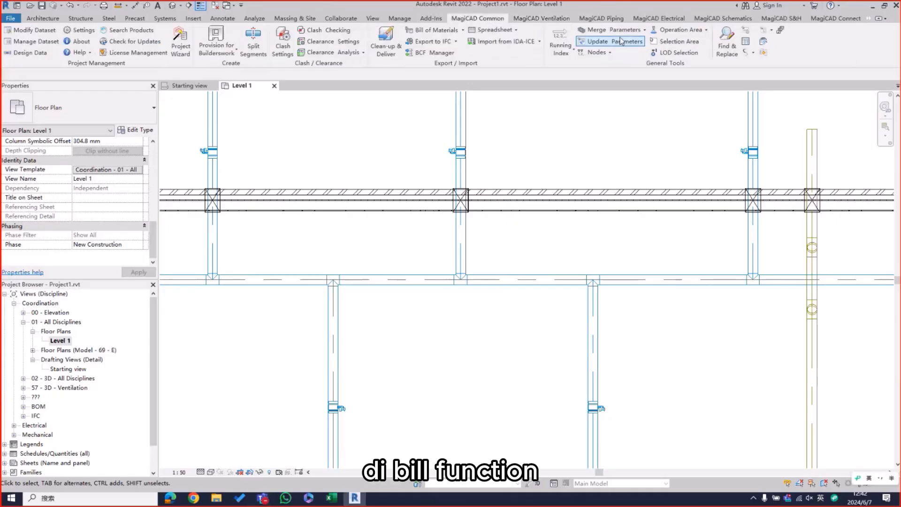
pyautogui.click(463, 30)
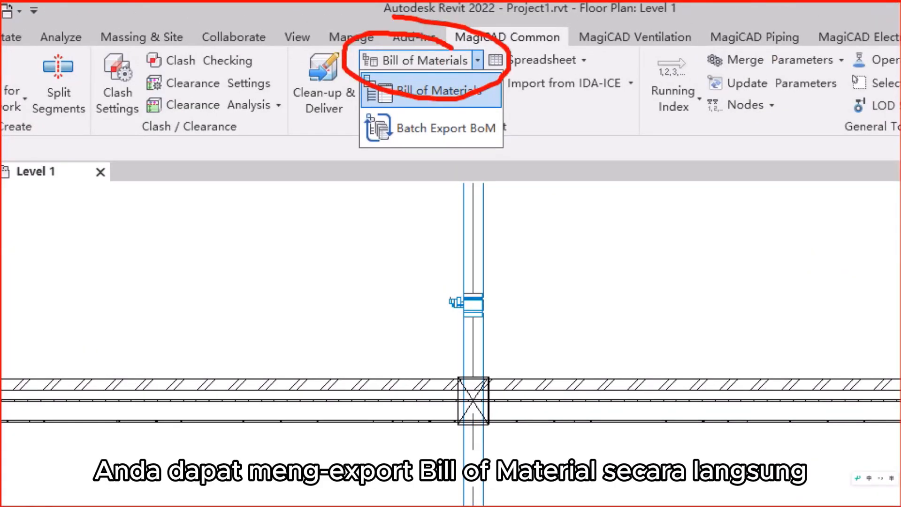
pyautogui.click(432, 90)
pyautogui.click(361, 129)
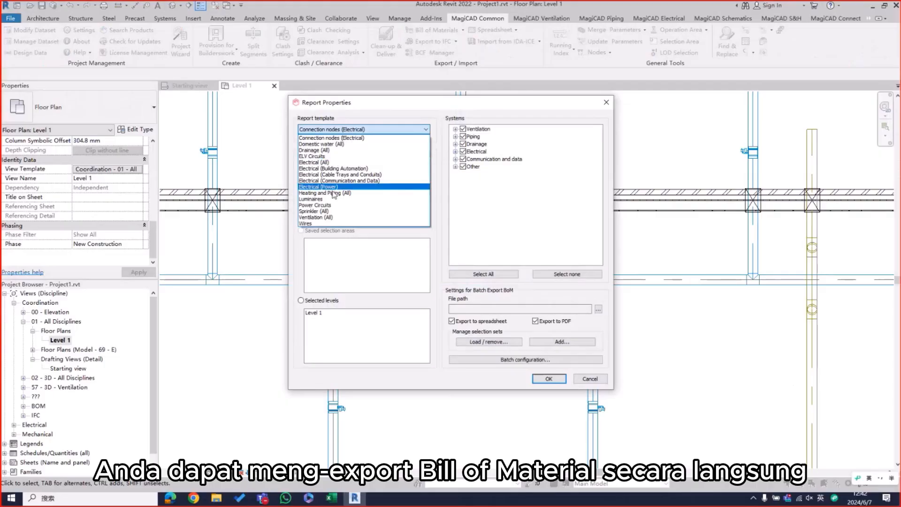
pyautogui.click(346, 217)
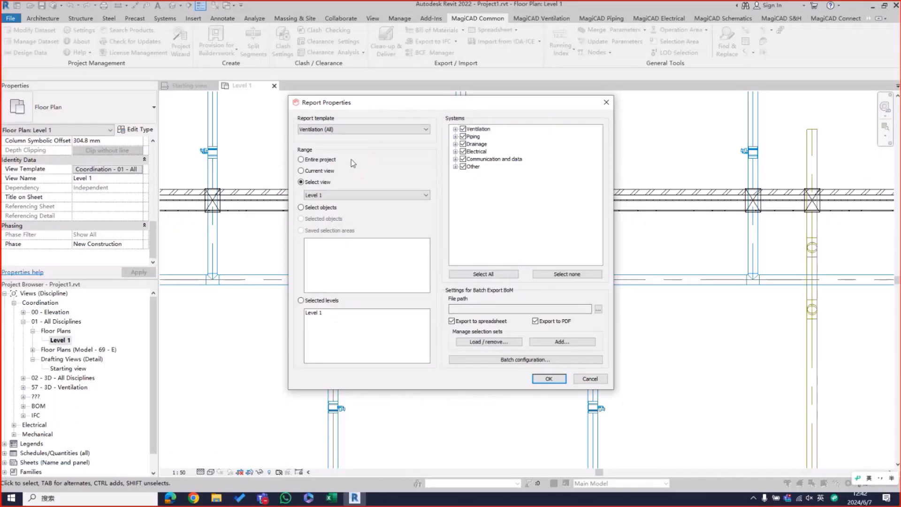
pyautogui.click(322, 173)
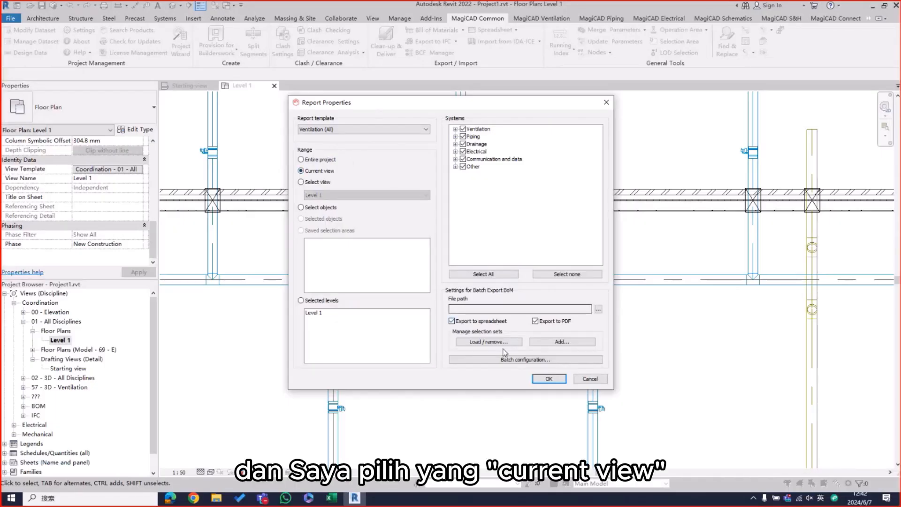
pyautogui.click(549, 378)
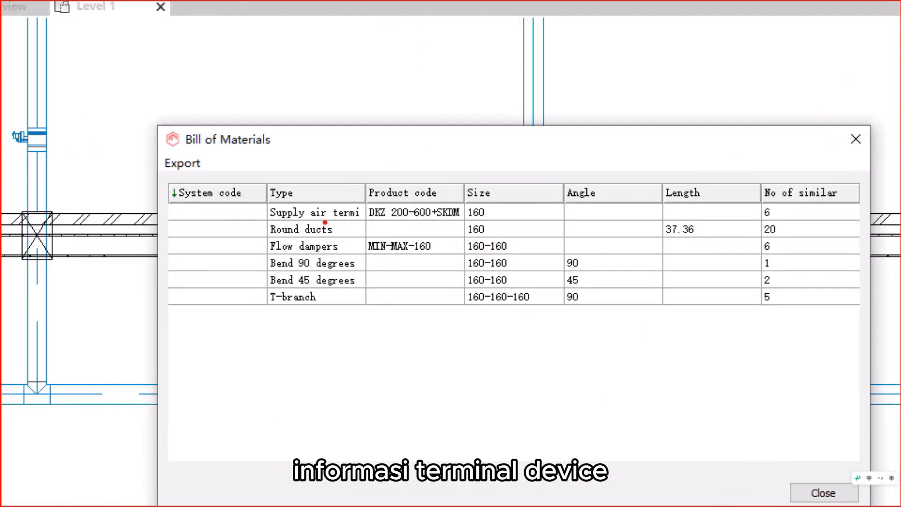
# - Review the supply air terminal, flow damper and round duct rows with their quantities in the bill of materials, and close it
pyautogui.moveTo(321, 220)
pyautogui.mouseDown()
pyautogui.moveTo(360, 229)
pyautogui.moveTo(524, 228)
pyautogui.mouseUp()
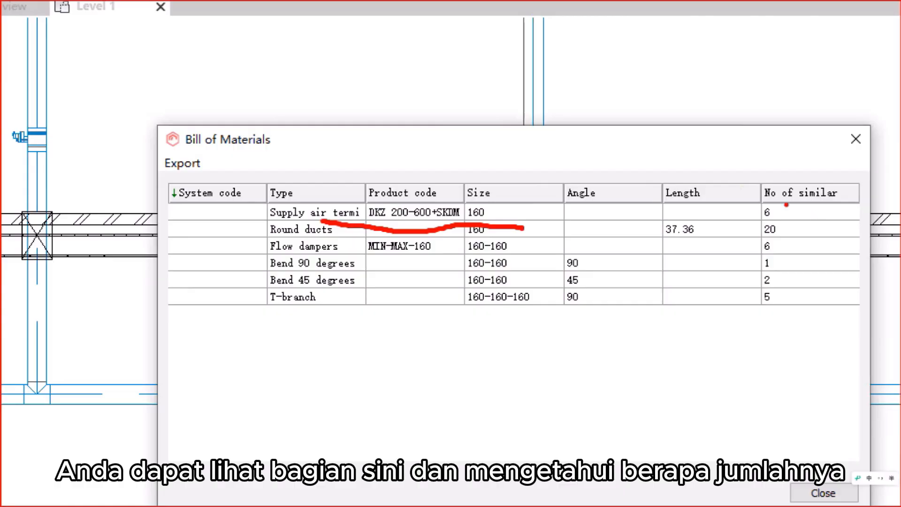
pyautogui.moveTo(787, 202)
pyautogui.mouseDown()
pyautogui.moveTo(755, 200)
pyautogui.moveTo(806, 217)
pyautogui.moveTo(813, 191)
pyautogui.mouseUp()
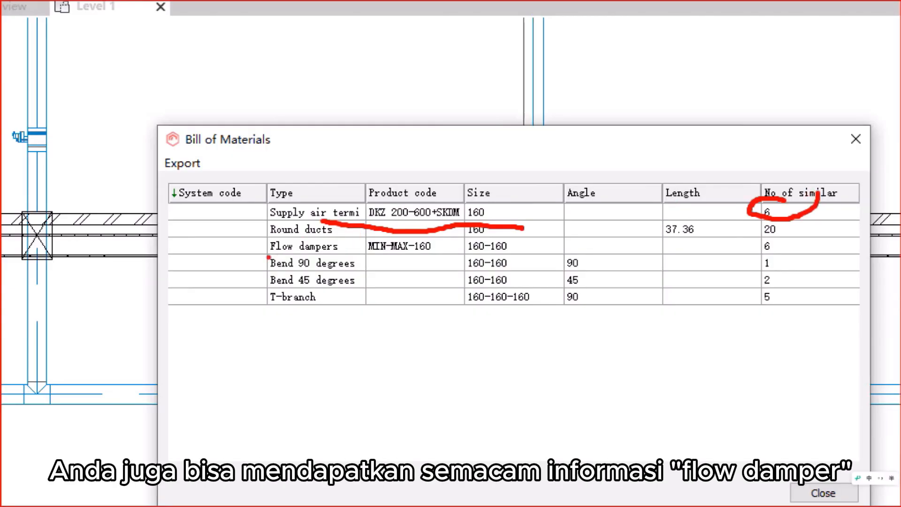
pyautogui.moveTo(267, 257); pyautogui.dragTo(448, 259)
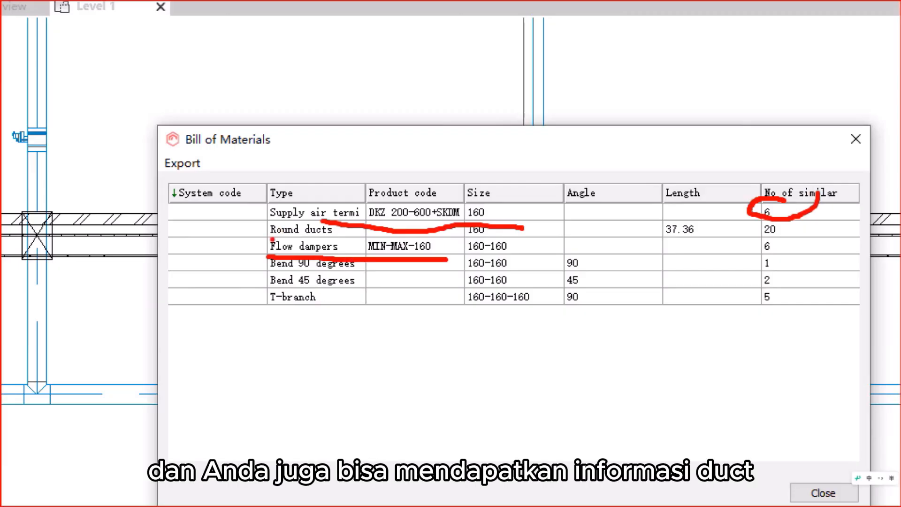
pyautogui.moveTo(272, 239); pyautogui.dragTo(764, 265)
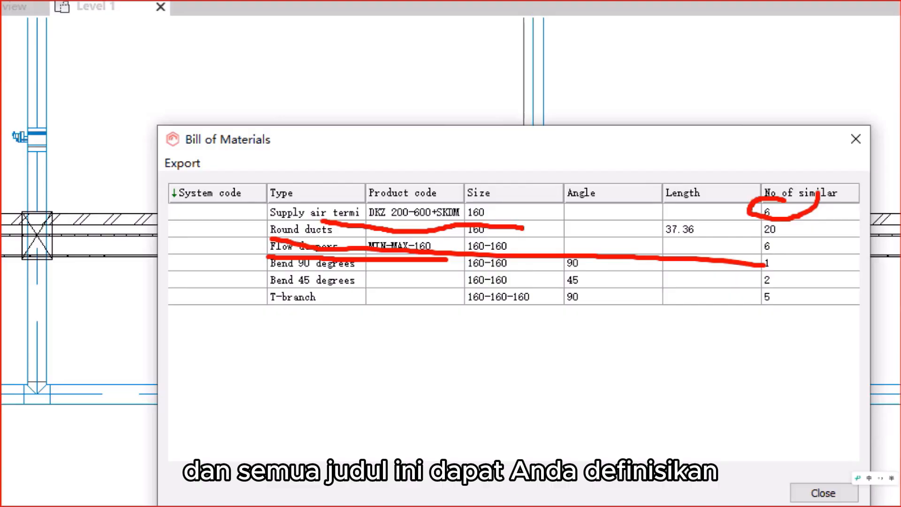
pyautogui.press('Escape')
pyautogui.click(617, 148)
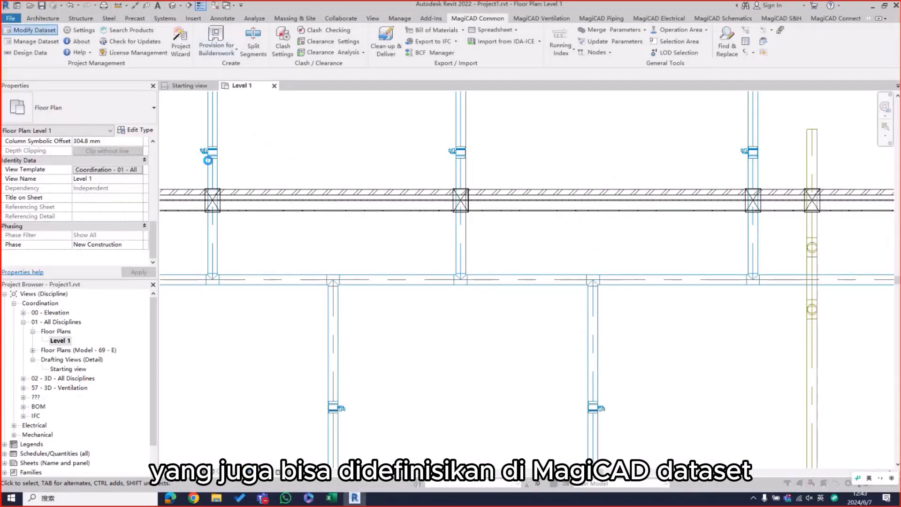
# - Open the Ventilation (All) report template for bills of materials in the MagiCAD dataset
pyautogui.click(43, 30)
pyautogui.click(241, 215)
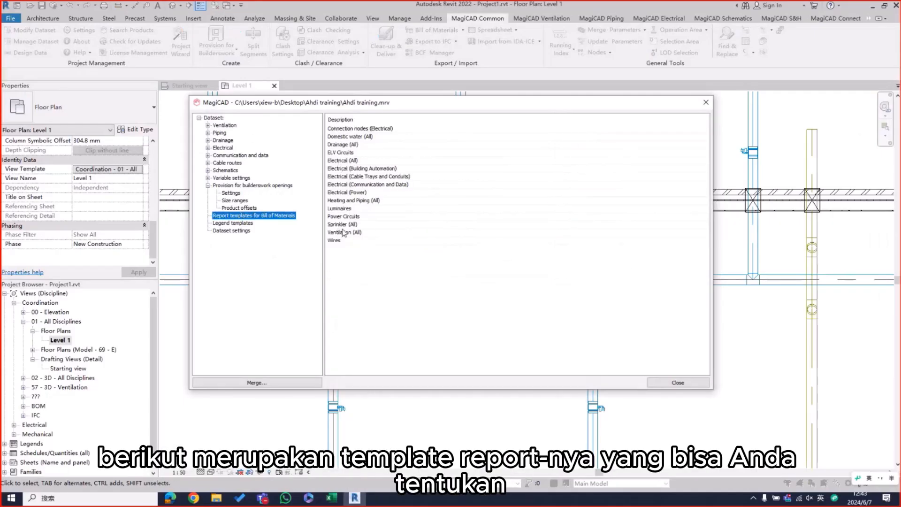
pyautogui.doubleClick(342, 232)
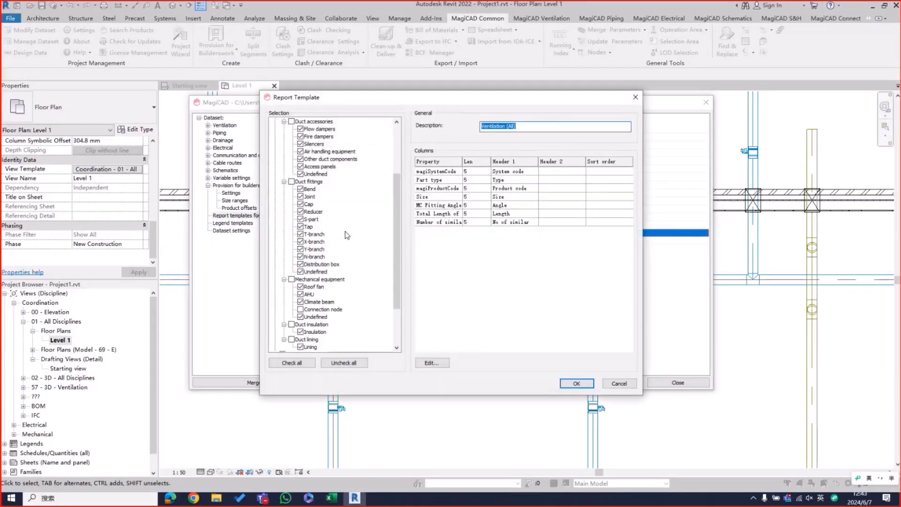